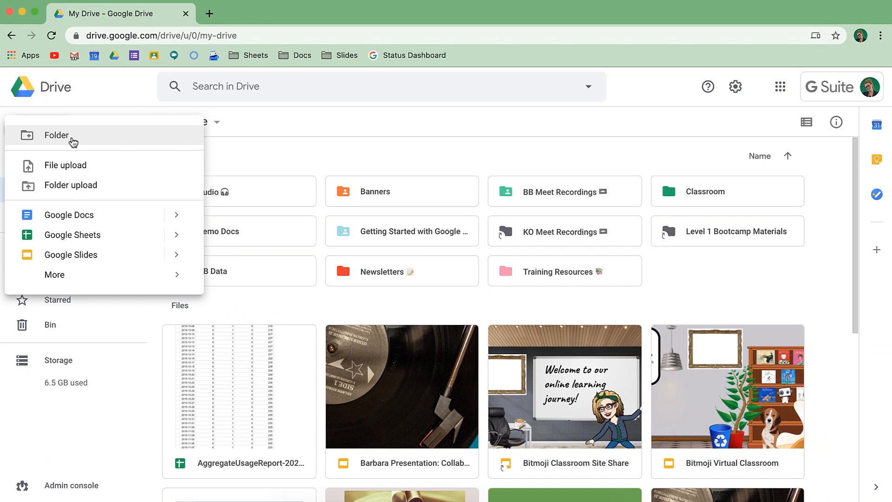
Create a new folder named Digital Learning Resources in My Drive
click(263, 161)
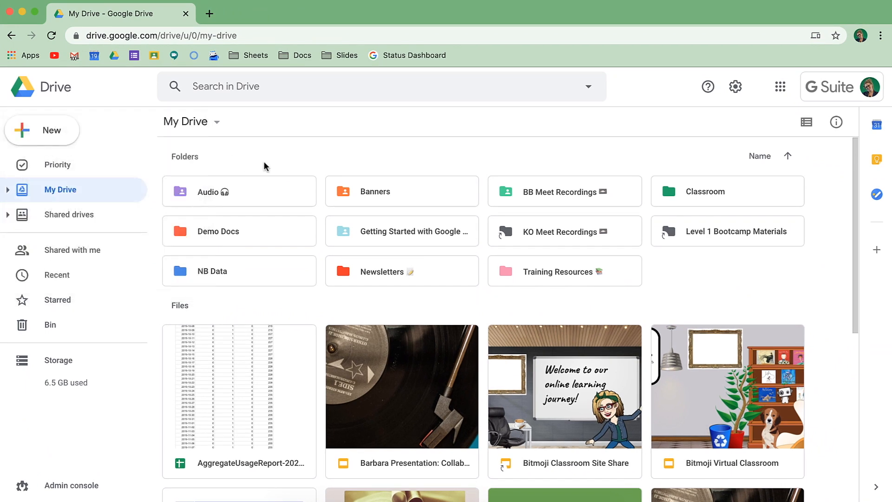
right_click(264, 161)
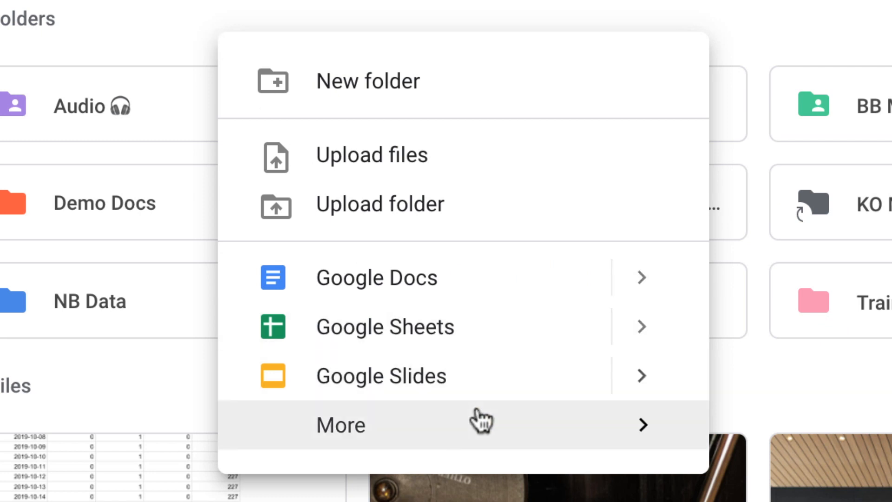
mouse_move(480, 419)
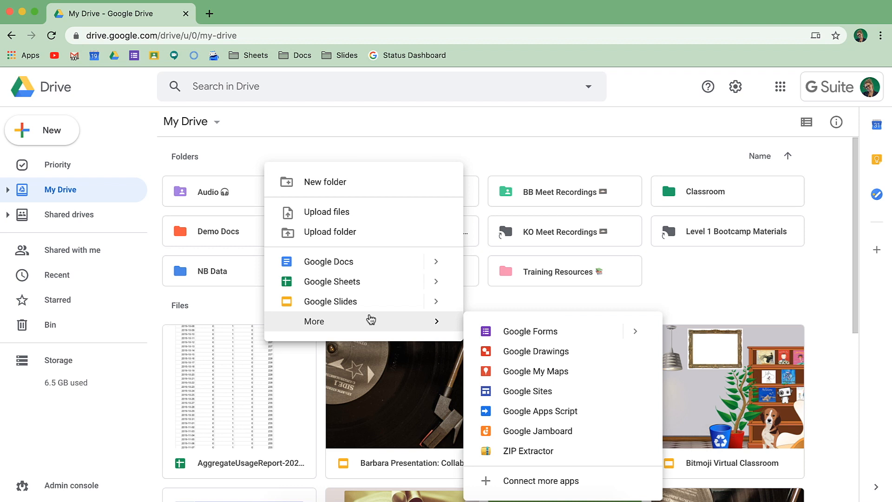
click(365, 184)
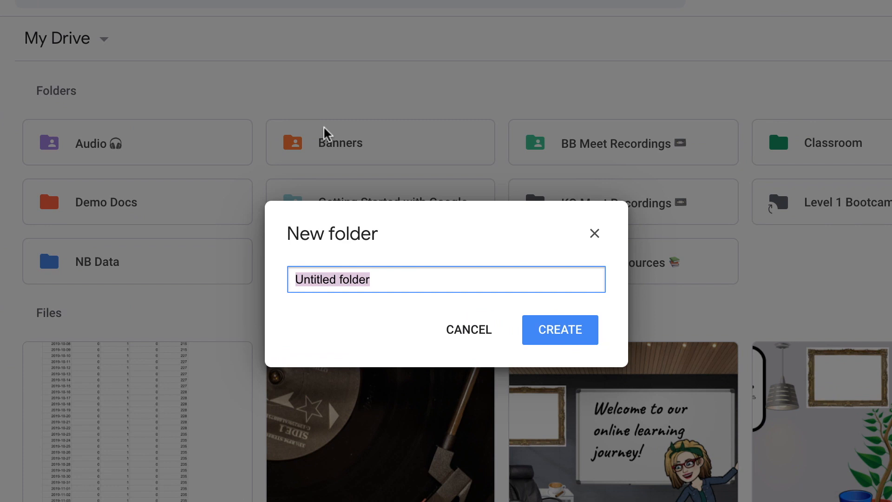
text(Digital Learning Resources)
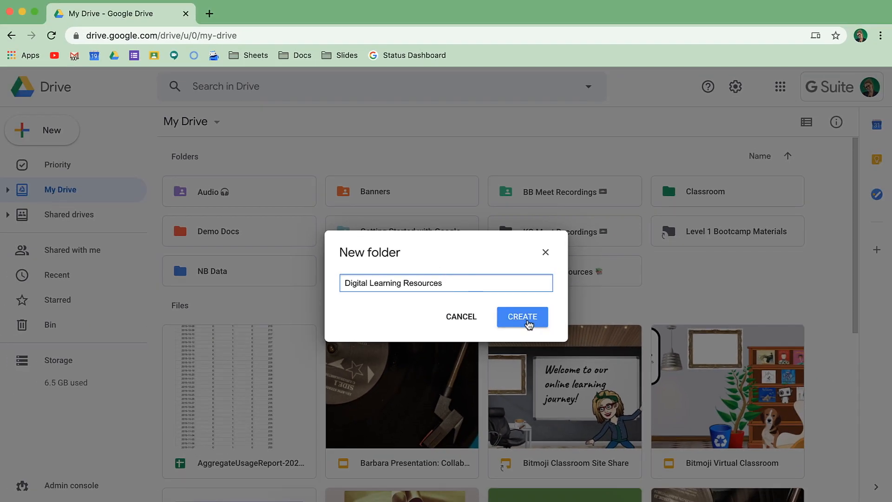
click(525, 318)
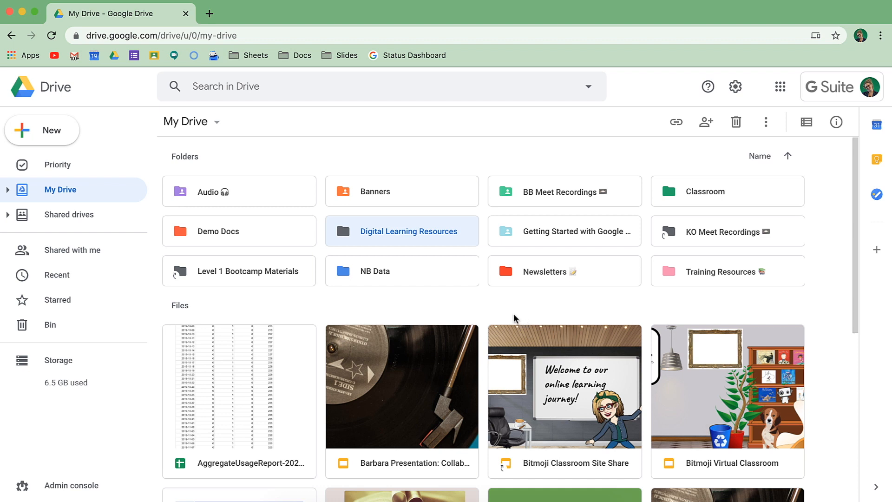
click(514, 318)
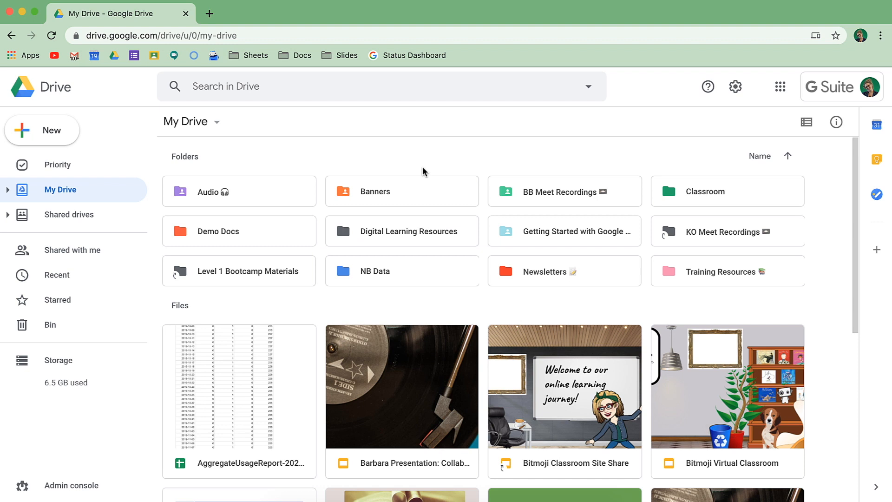
Change the colour of the Digital Learning Resources folder to Fire engine red
right_click(400, 231)
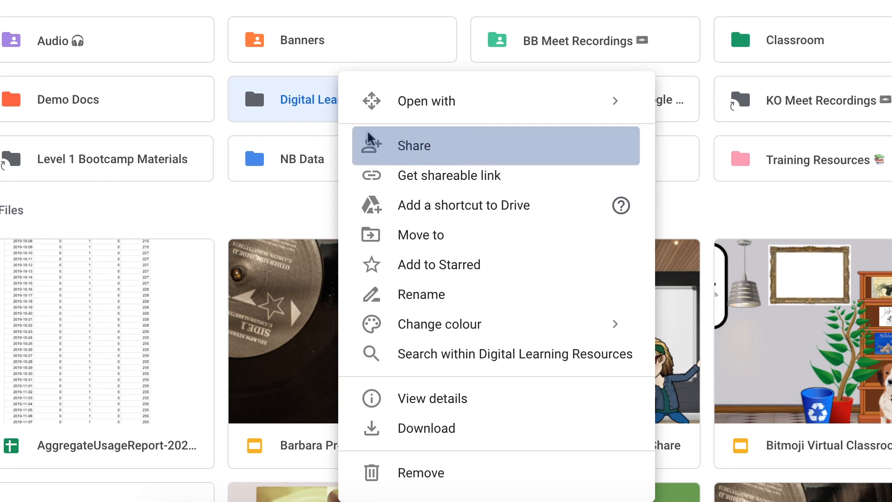
key(Down)
key(Down)
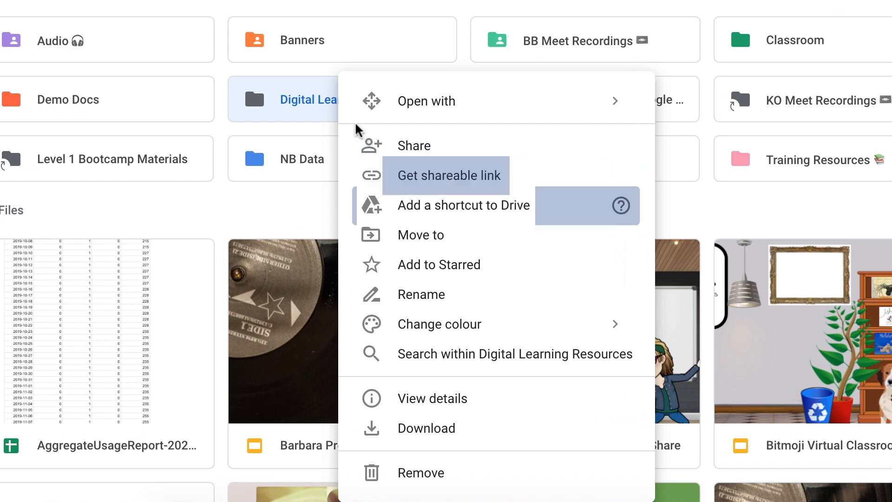
key(Down)
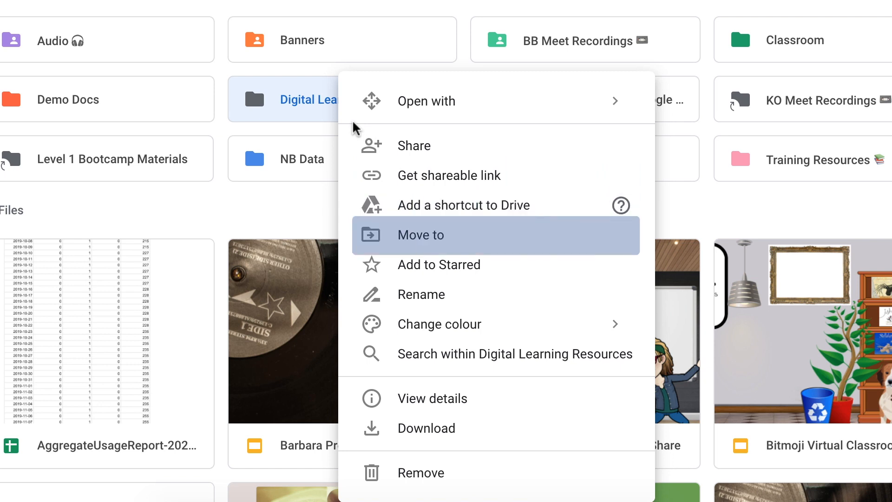
key(Down)
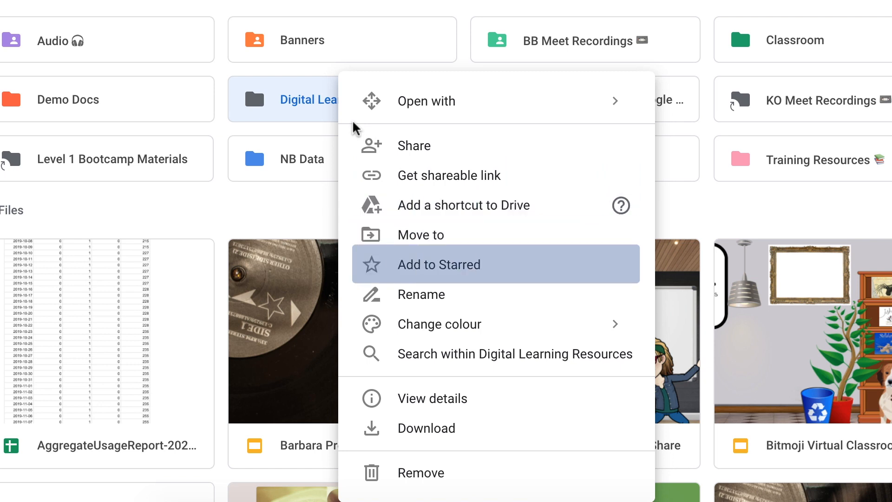
key(Down)
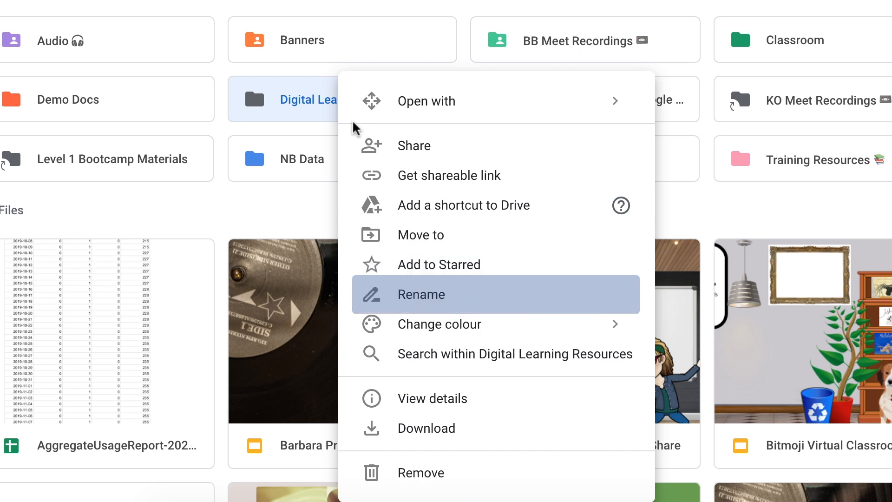
mouse_move(584, 310)
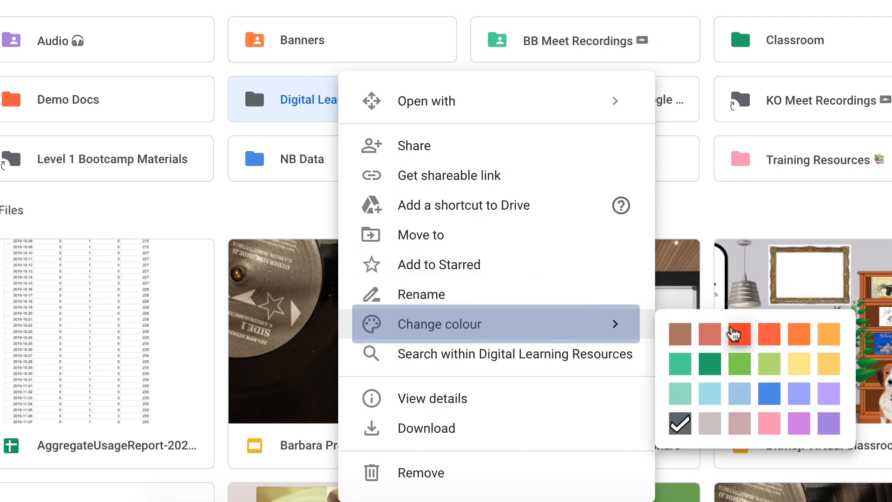
key(Down)
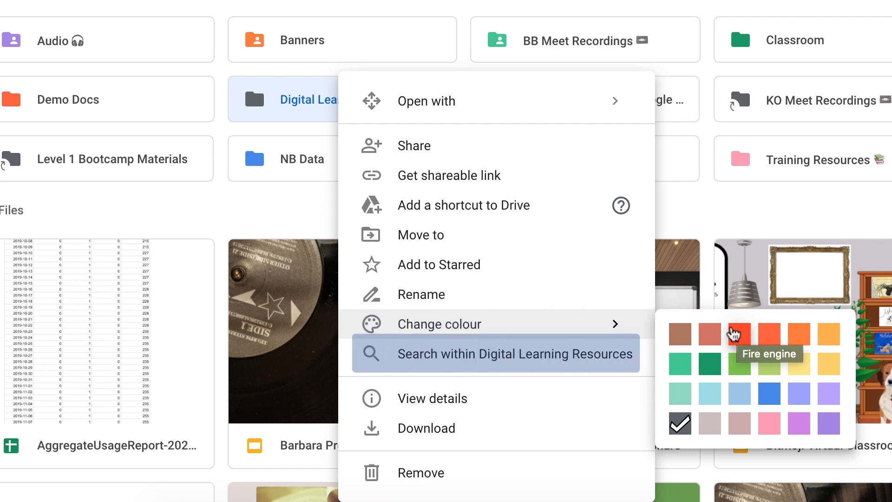
key(Down)
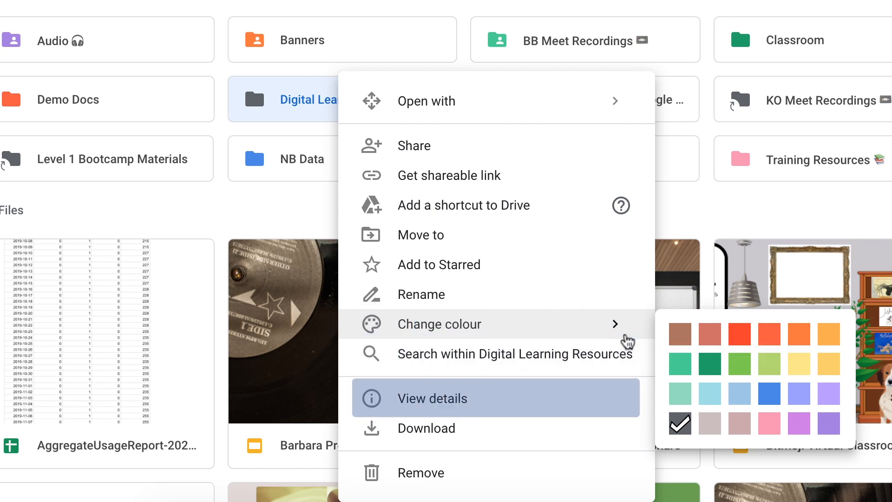
key(Down)
key(Down)
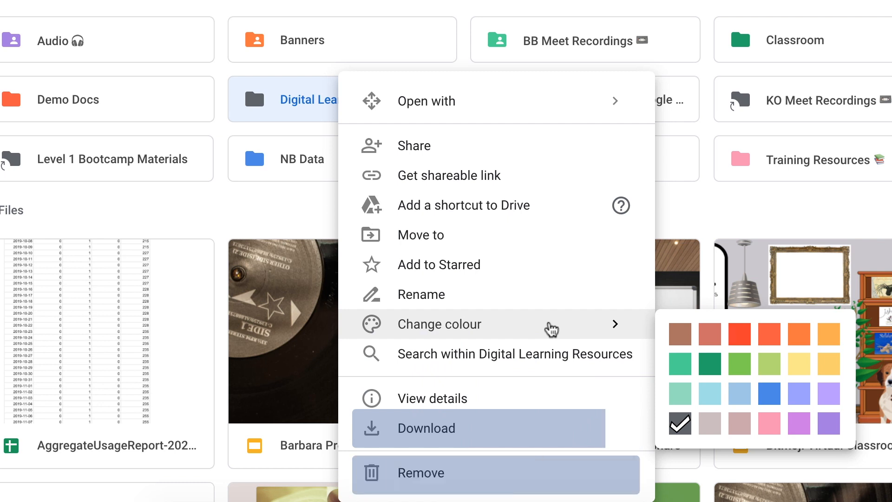
click(733, 338)
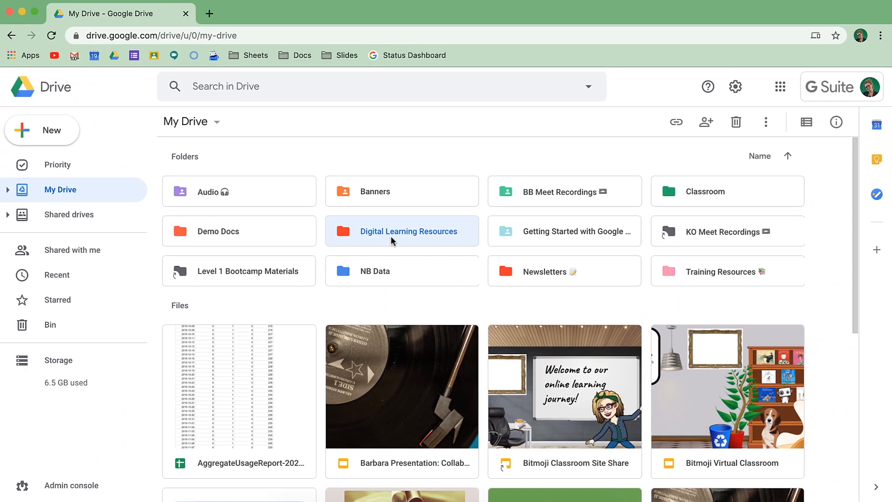
Inside Digital Learning Resources, create the subfolders Meeting Minutes, Screencasts, Scripts, Table Outlines, Final Products and Audio Recordings
double_click(391, 236)
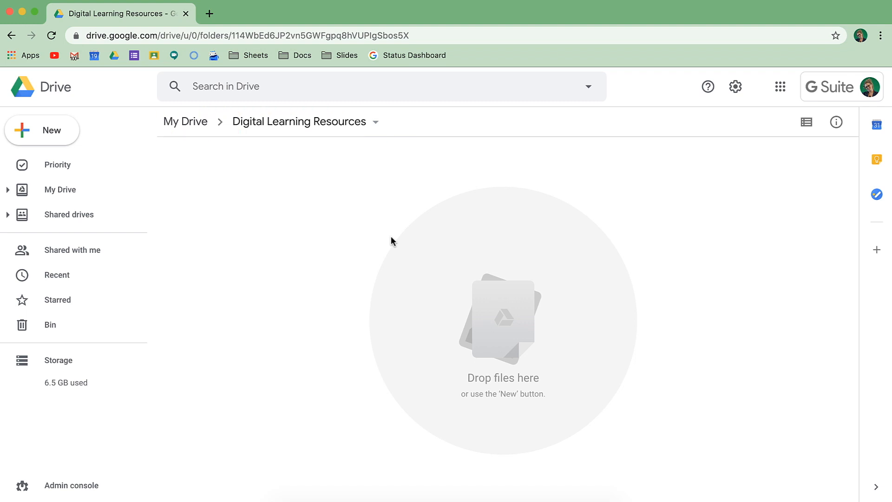
right_click(343, 209)
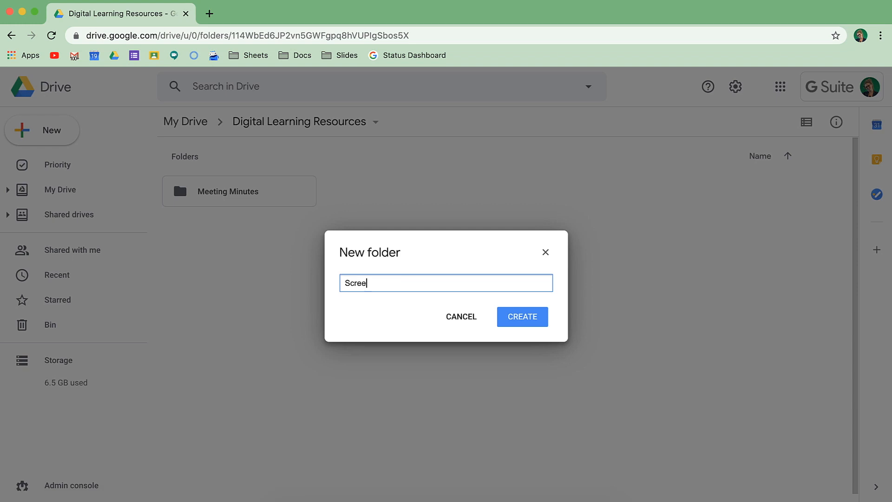
click(323, 281)
text(Table)
text(Outlines)
key(Return)
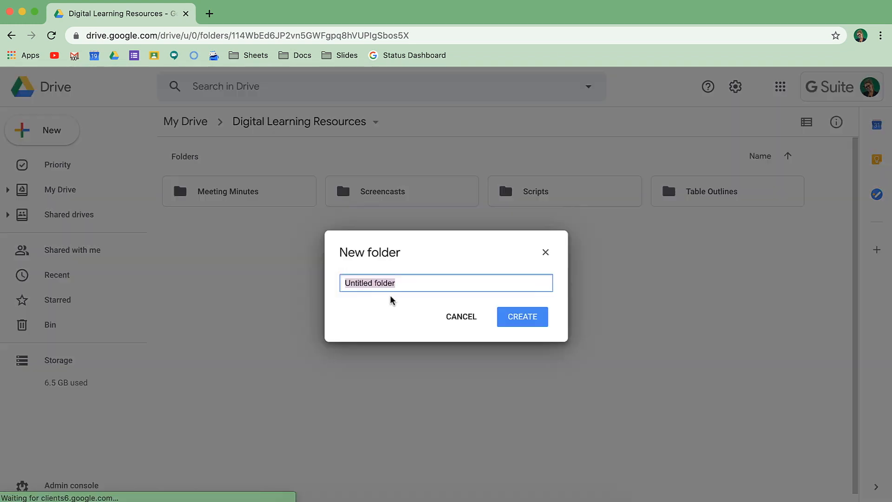
text(Audio)
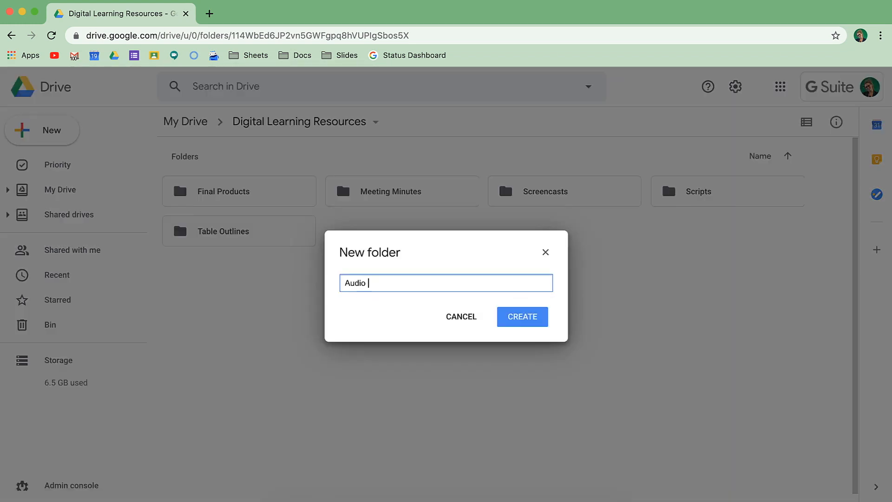
text( Recordings)
key(Return)
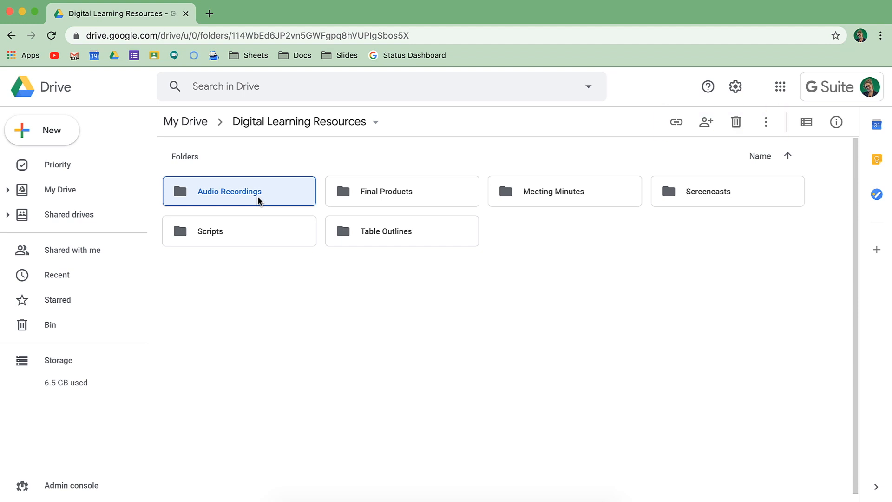
Open the Meeting Minutes subfolder and look over the actions available for it
double_click(497, 188)
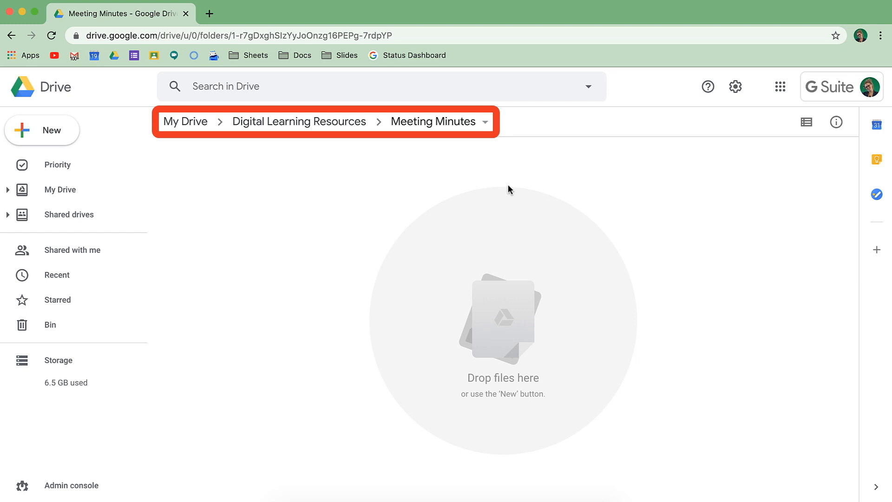
click(486, 128)
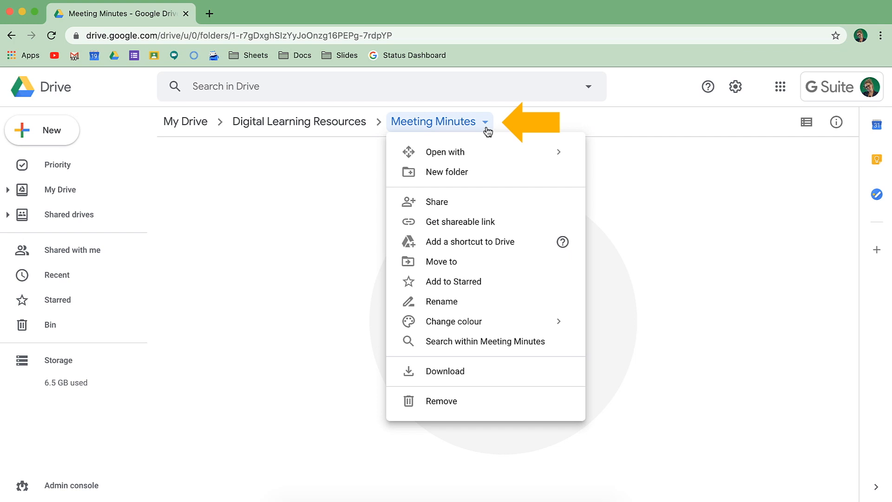
click(687, 174)
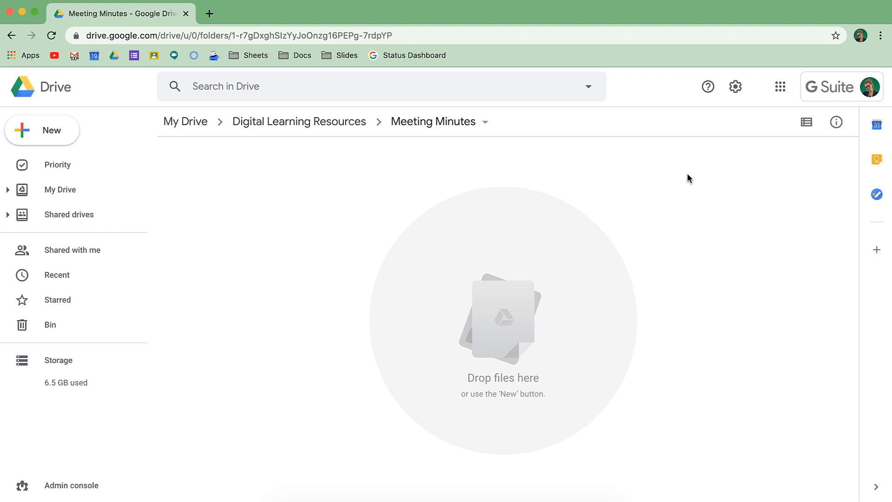
Create a blank Google Docs document in the Meeting Minutes folder and title it Video Production Meeting Minutes
click(45, 142)
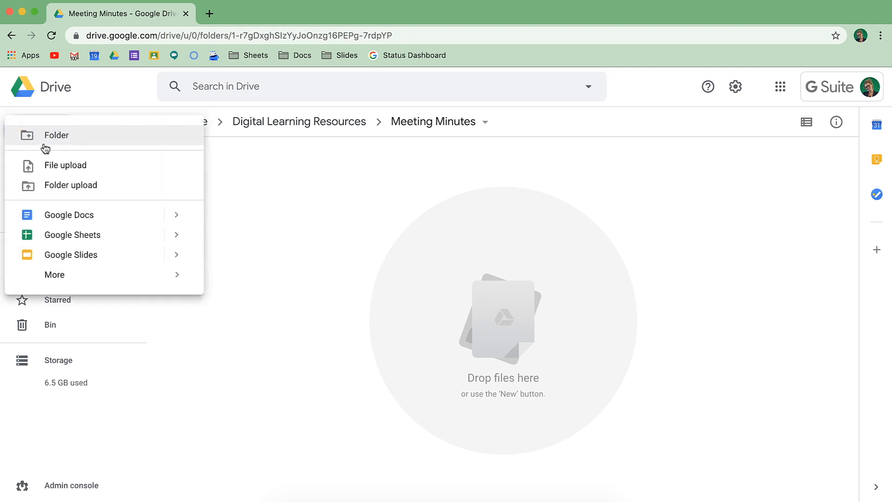
right_click(411, 220)
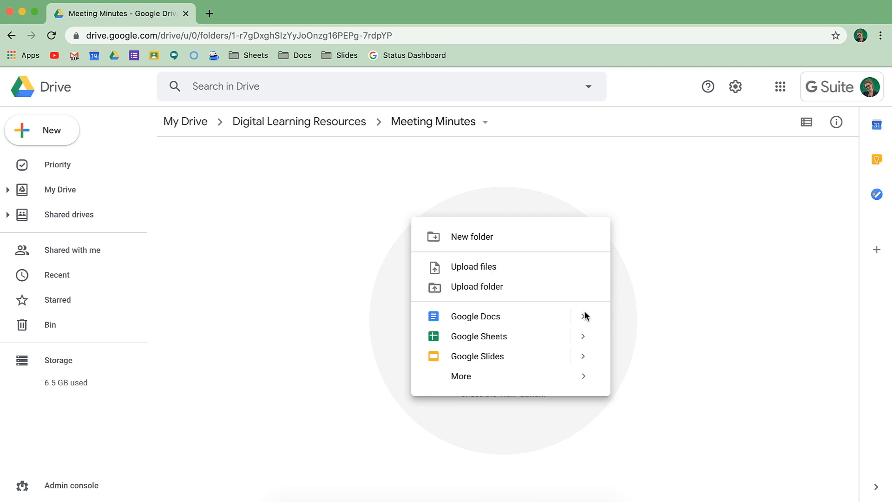
mouse_move(585, 317)
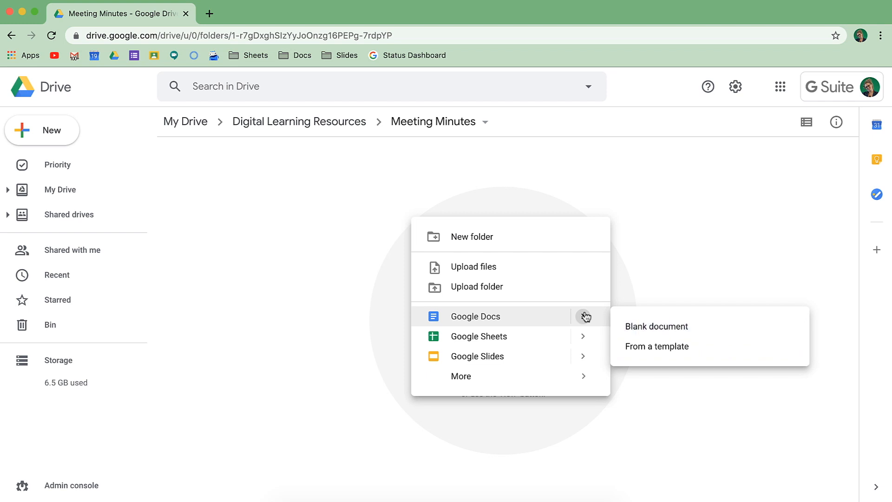
click(664, 326)
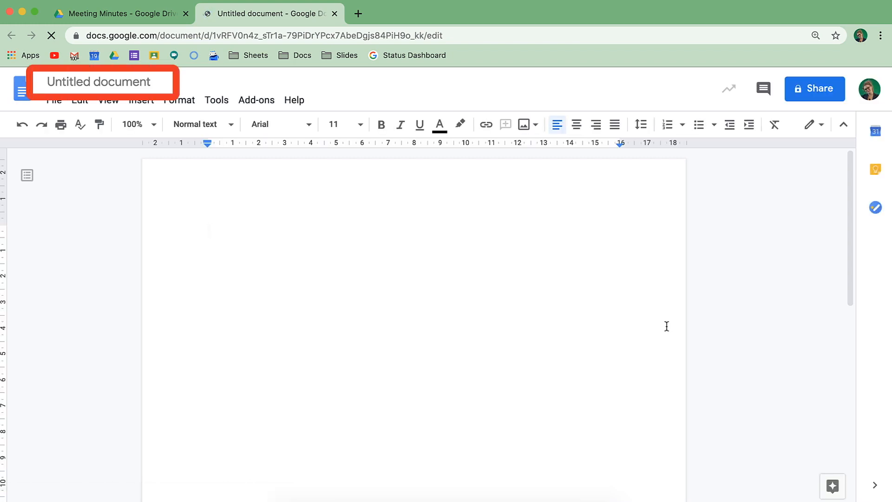
click(154, 84)
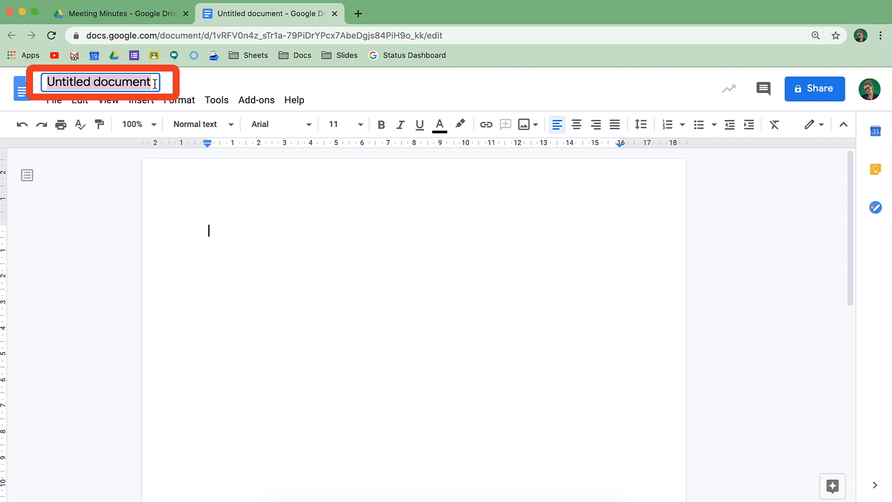
text(Video Production Meeting Minutes)
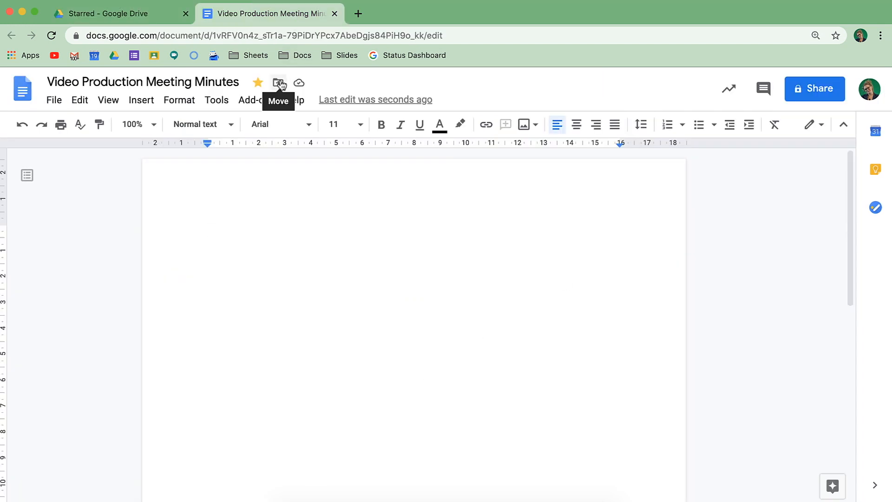
Check the document's folder location by browsing up to Digital Learning Resources and back into Meeting Minutes, without moving the file
click(279, 83)
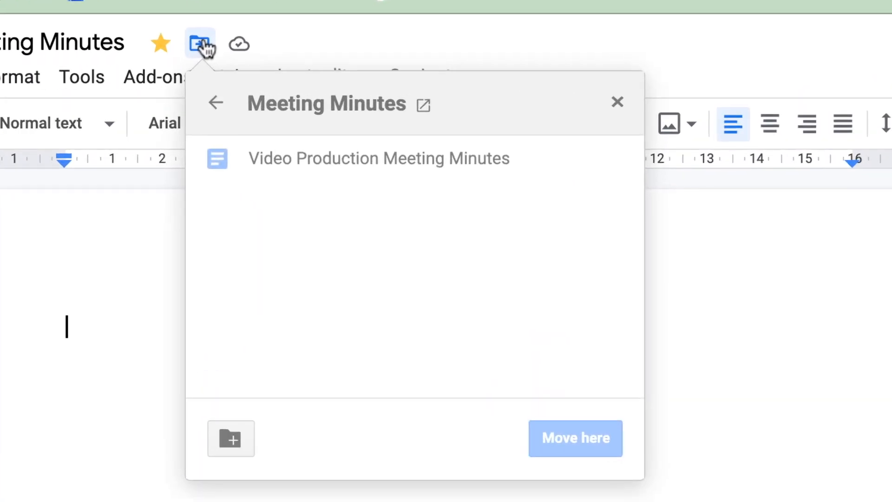
click(216, 103)
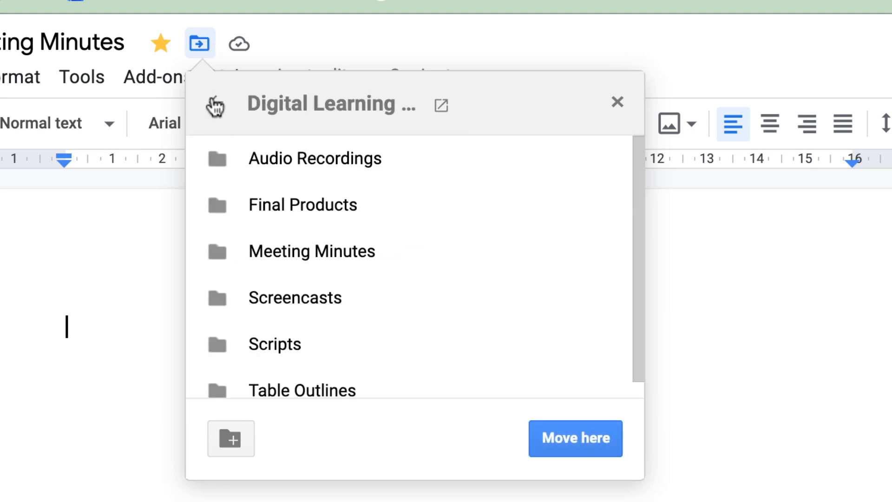
click(297, 261)
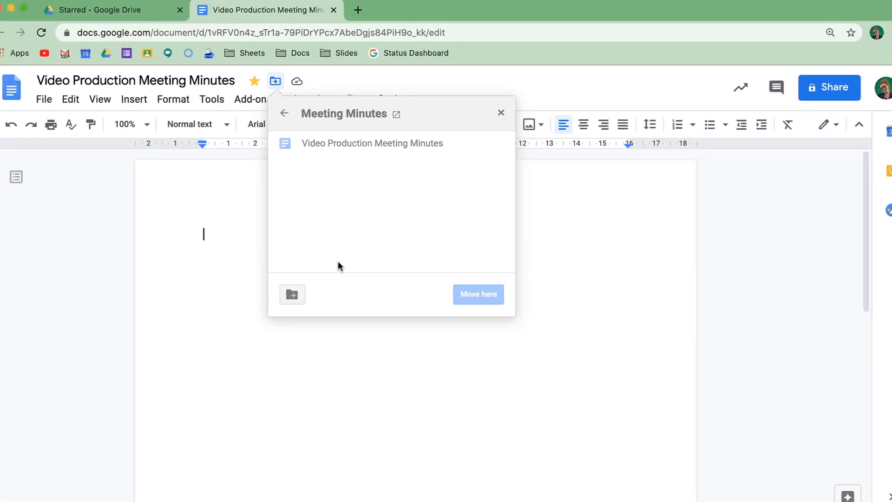
click(501, 112)
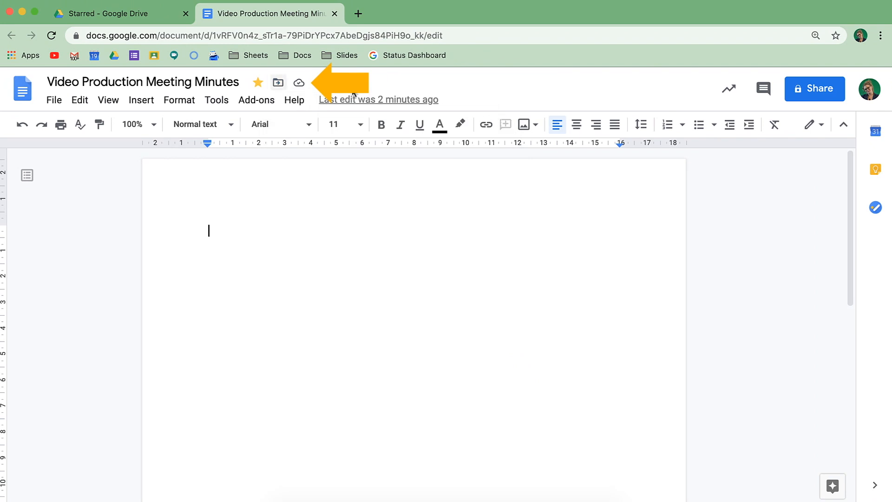
Check the document's save status and view the details of the Meeting Minutes folder in Google Drive
click(299, 82)
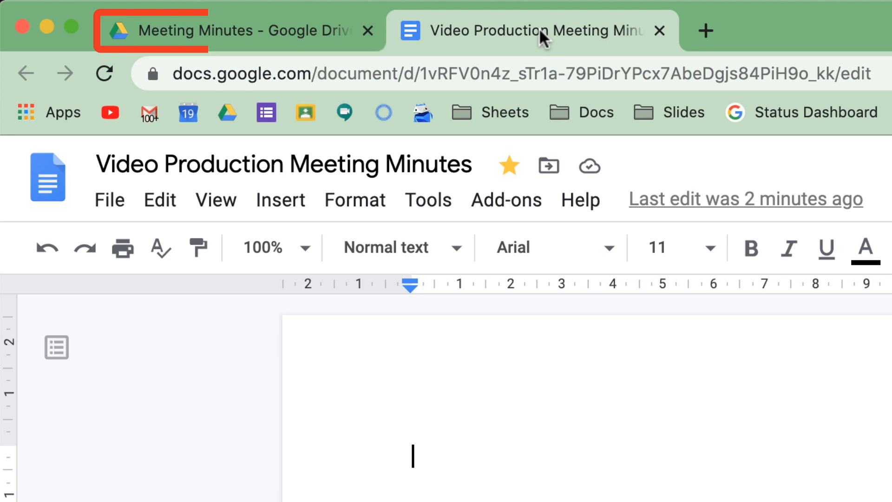
click(260, 31)
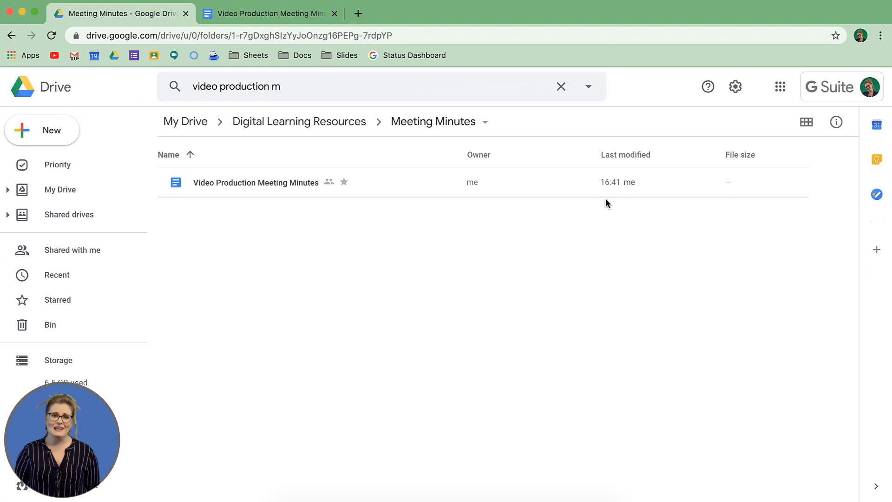
click(837, 122)
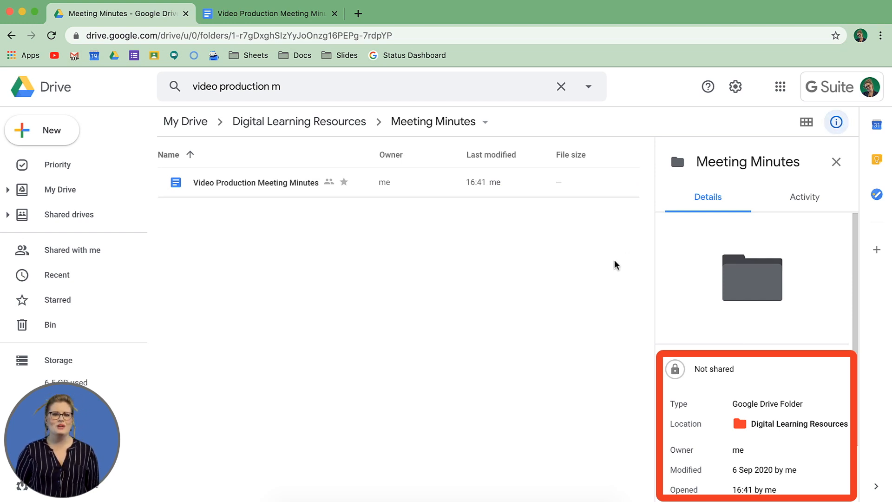
scroll(719, 369, down, 3)
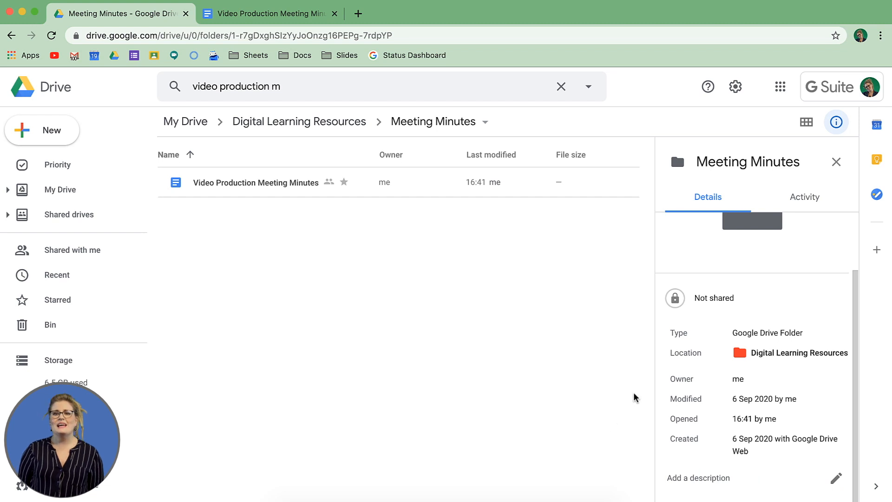
Review the activity history of the Meeting Minutes folder, including its sharing, editing and commenting entries
click(811, 203)
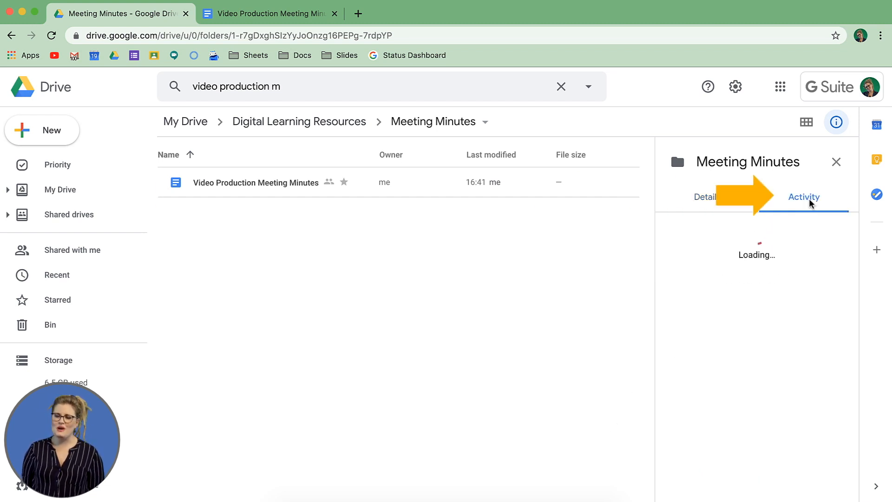
scroll(800, 294, down, 3)
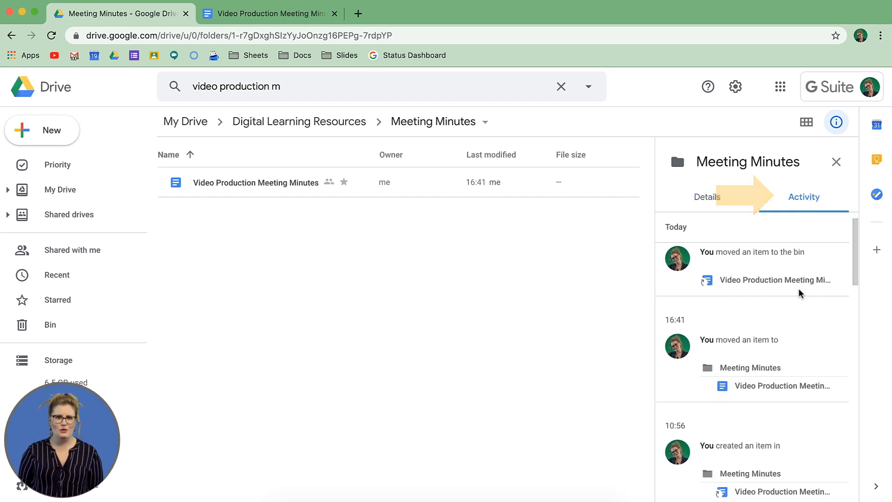
scroll(800, 294, down, 5)
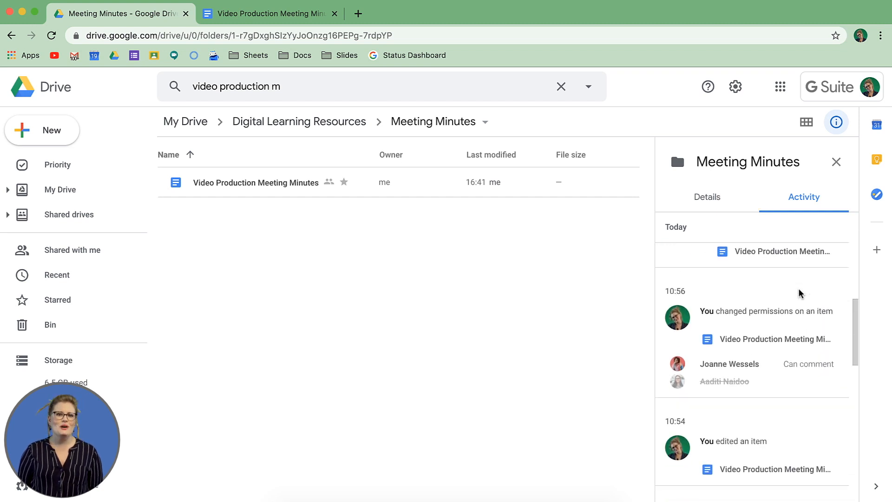
scroll(800, 294, down, 4)
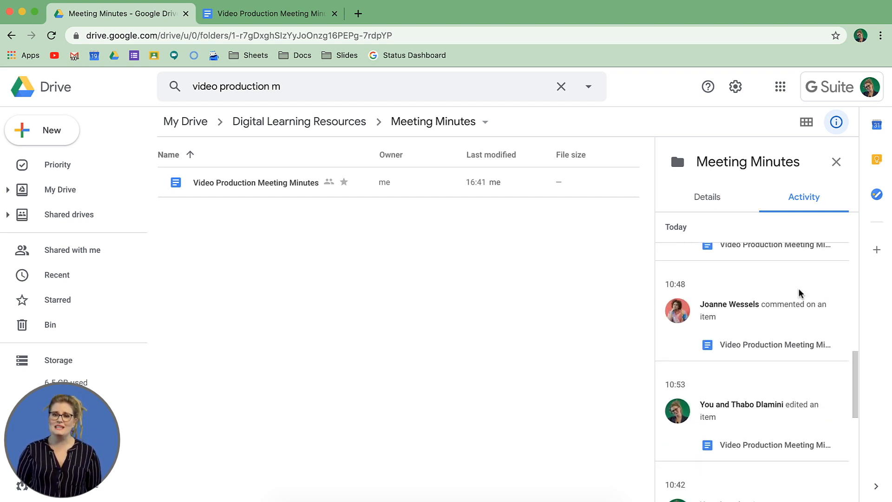
scroll(800, 293, down, 4)
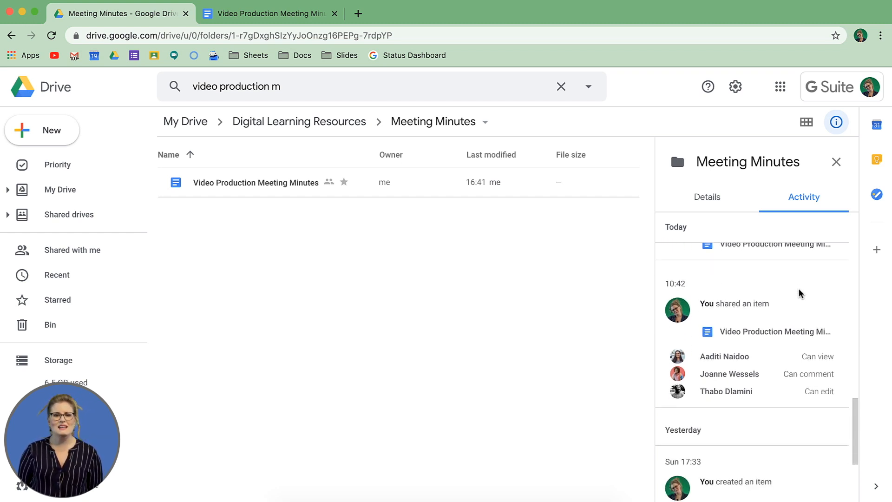
scroll(800, 294, up, 4)
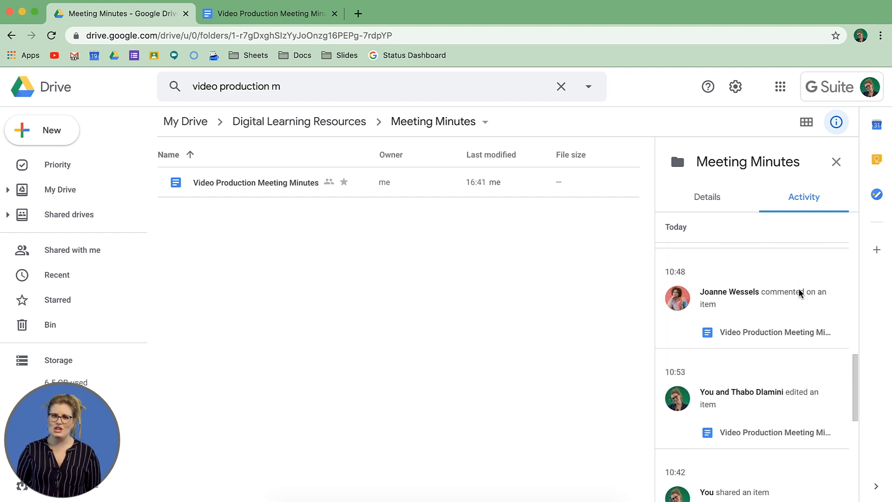
scroll(799, 289, up, 4)
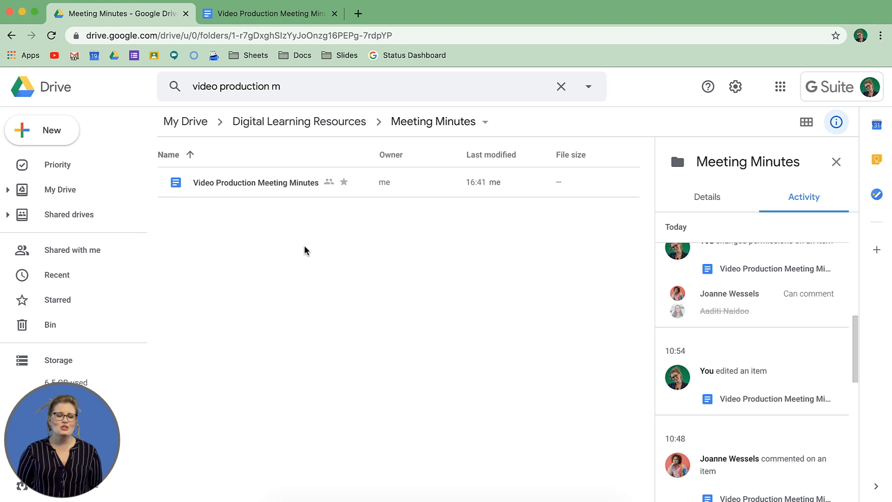
Look over the actions available for the Video Production Meeting Minutes document and move it to My Drive
right_click(261, 185)
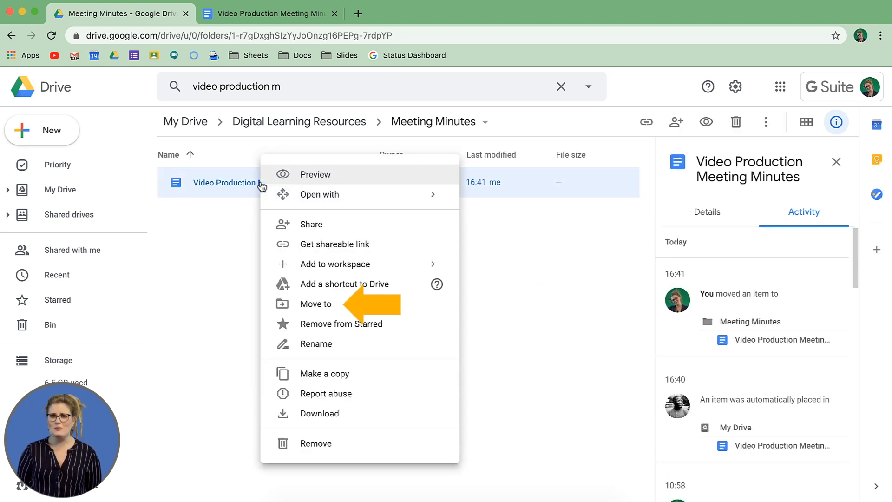
click(223, 217)
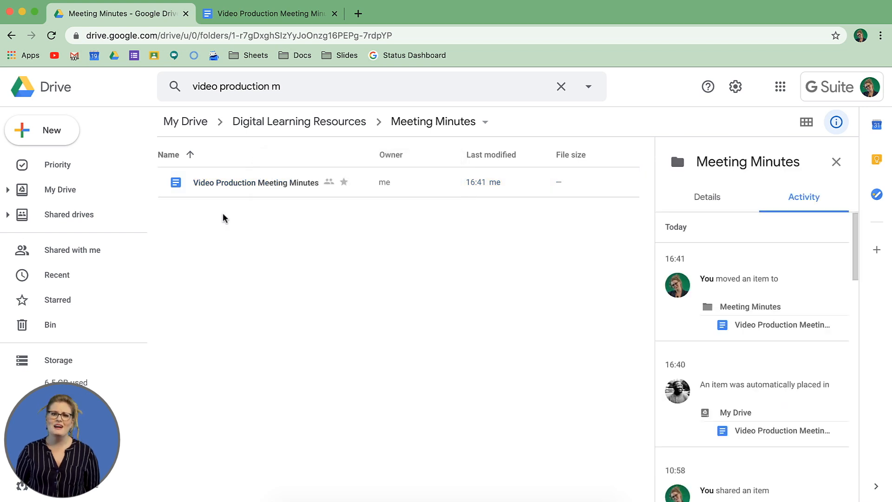
drag(224, 184, 55, 190)
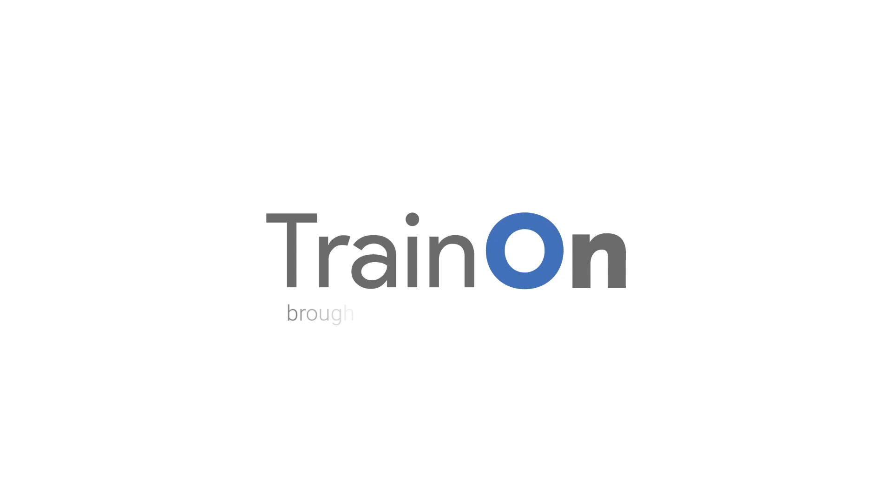